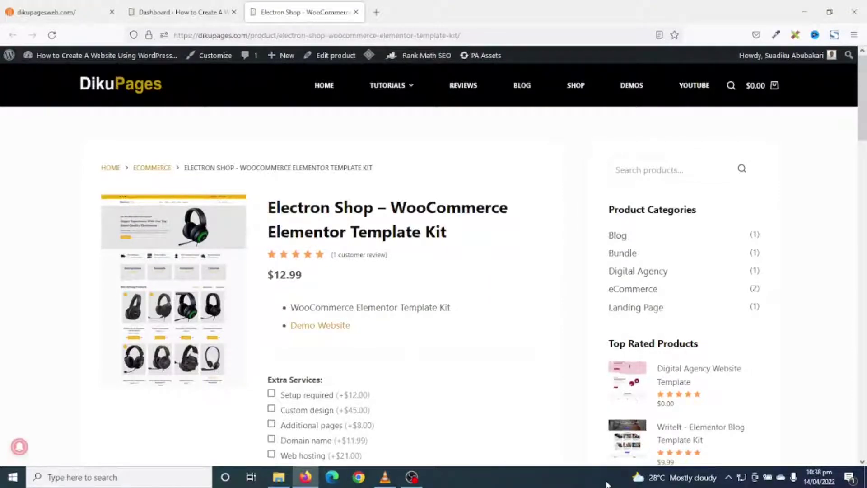
Step: Start a new product named 'Test Product' with a regular price of 10
scroll(406, 294, "down", 2)
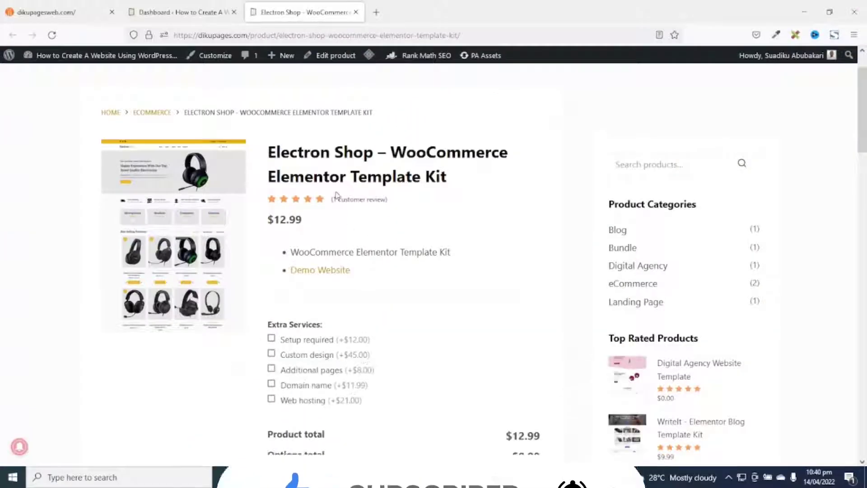
mouse_move(282, 56)
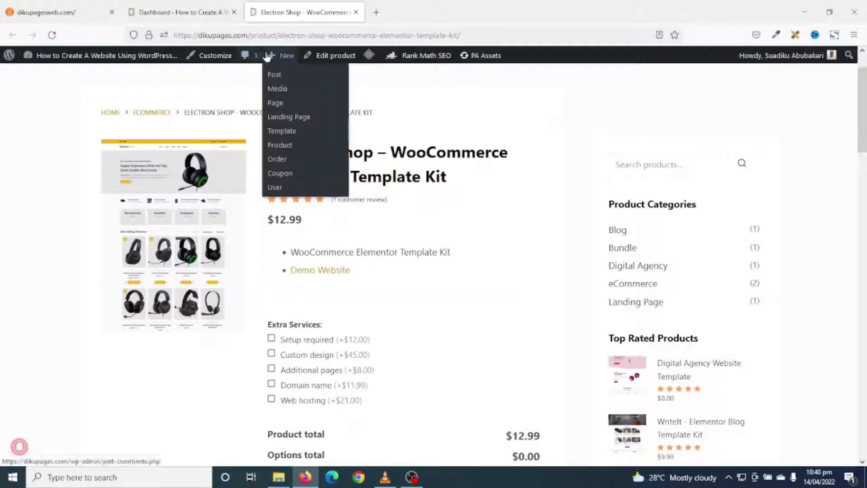
left_click(280, 145)
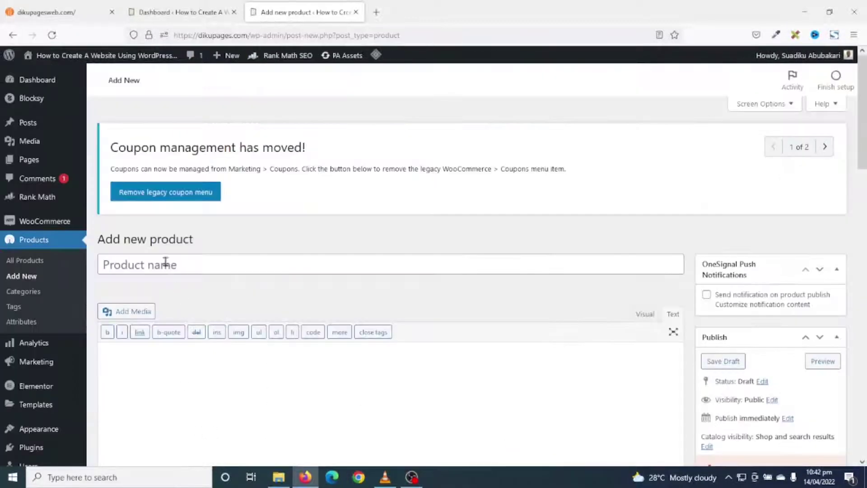
left_click(166, 261)
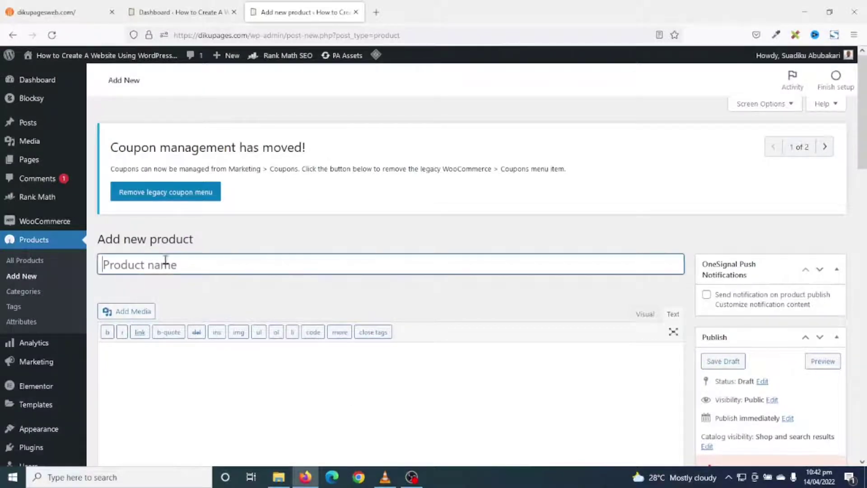
type("Test Product")
scroll(367, 207, "down", 4)
left_click(297, 205)
scroll(348, 228, "down", 3)
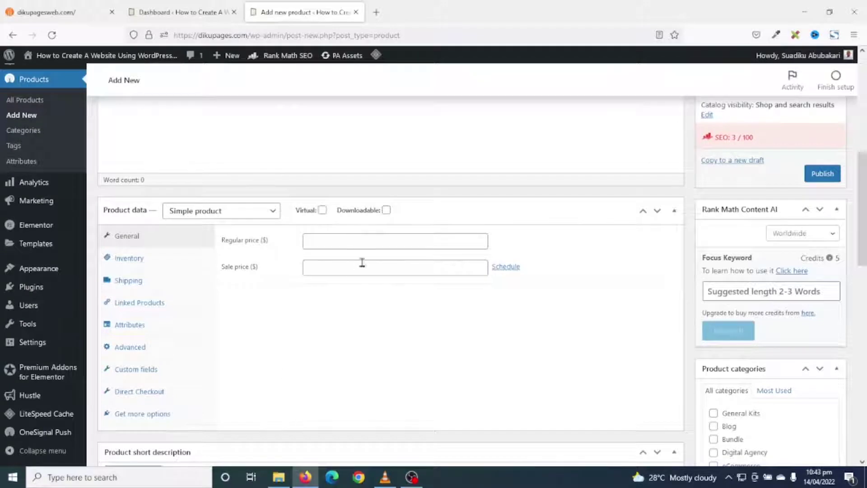
left_click(362, 237)
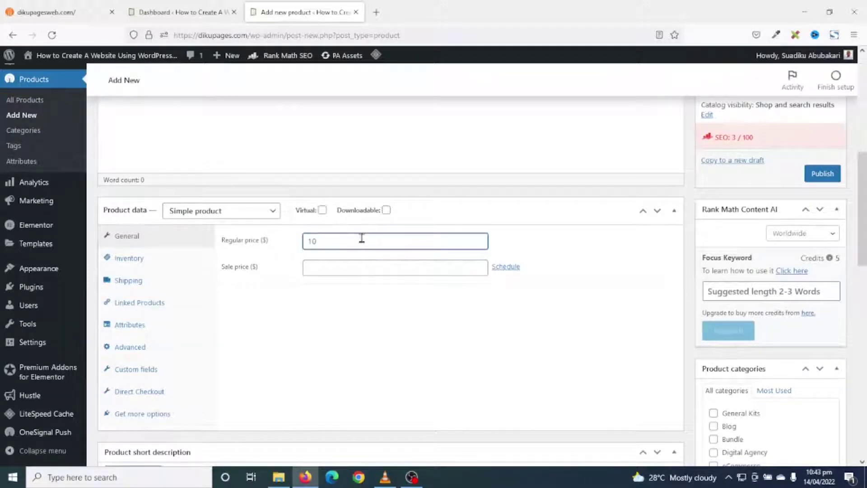
type("10")
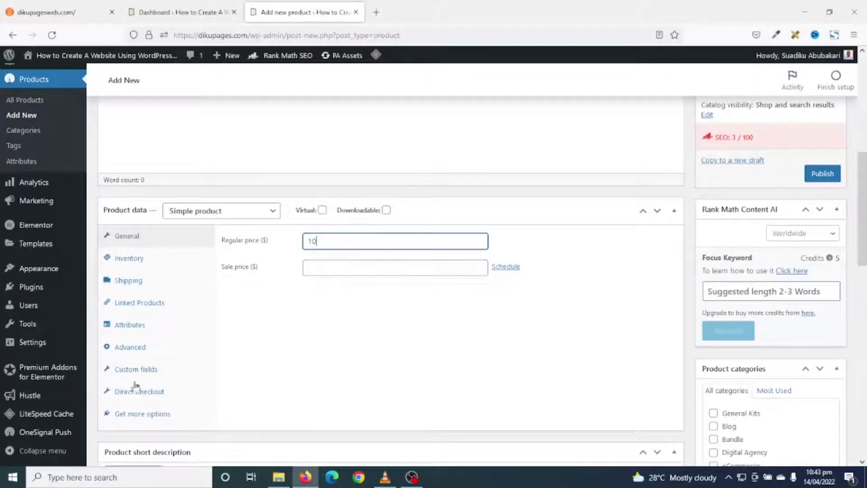
Step: Show the product's Custom fields settings and bring up the product image media library
left_click(131, 372)
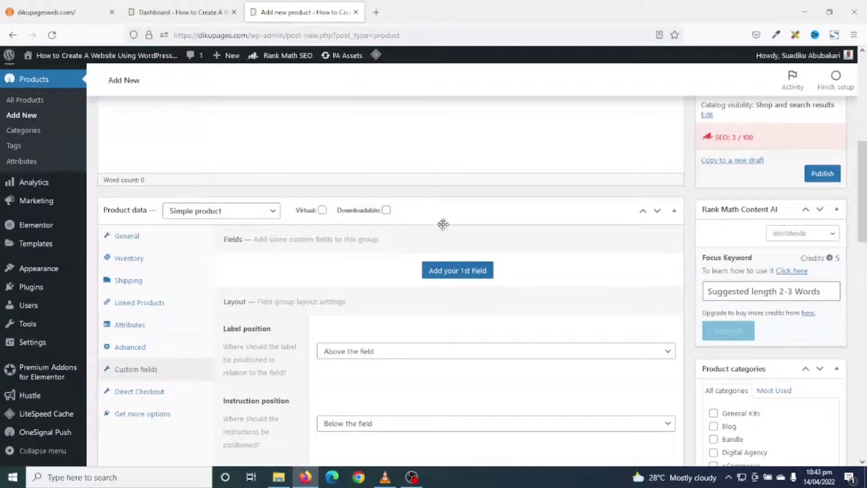
scroll(364, 276, "down", 4)
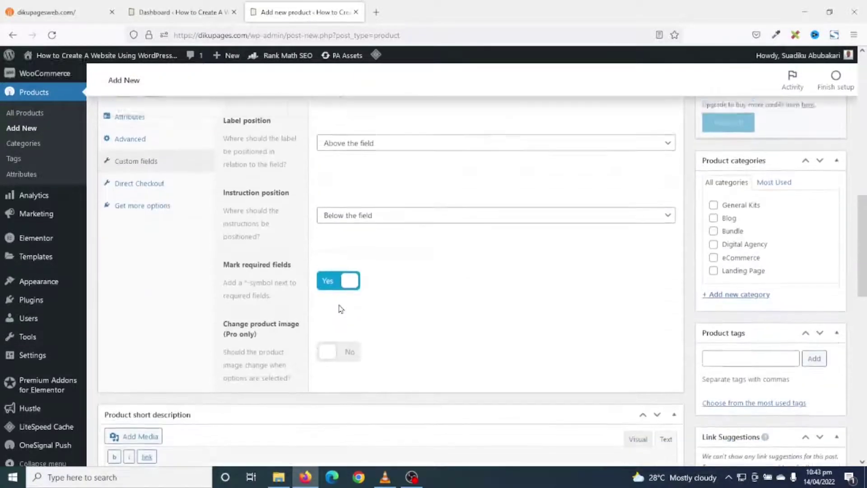
scroll(341, 294, "up", 4)
scroll(548, 311, "down", 8)
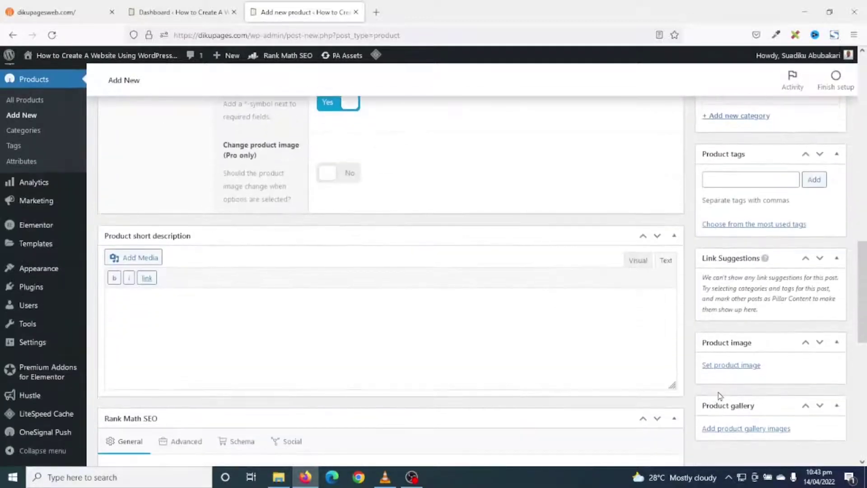
left_click(720, 312)
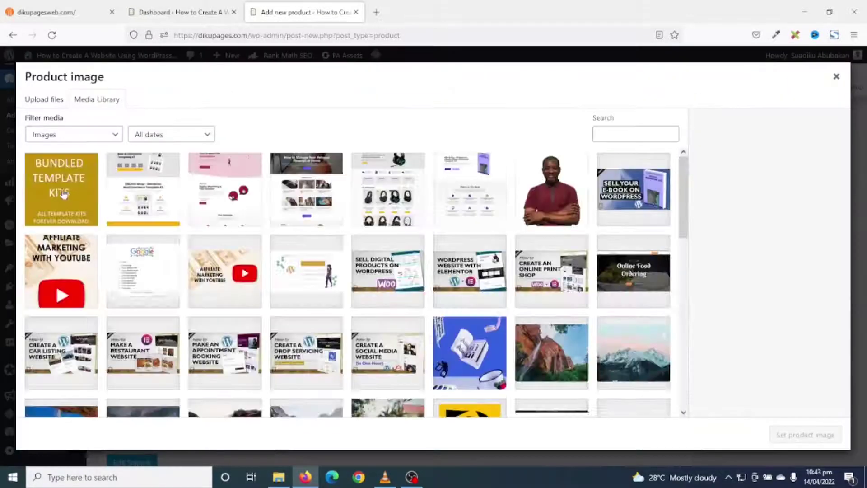
Step: Set the Bundled Template Kits graphic as Test Product's image and publish the product
left_click(58, 195)
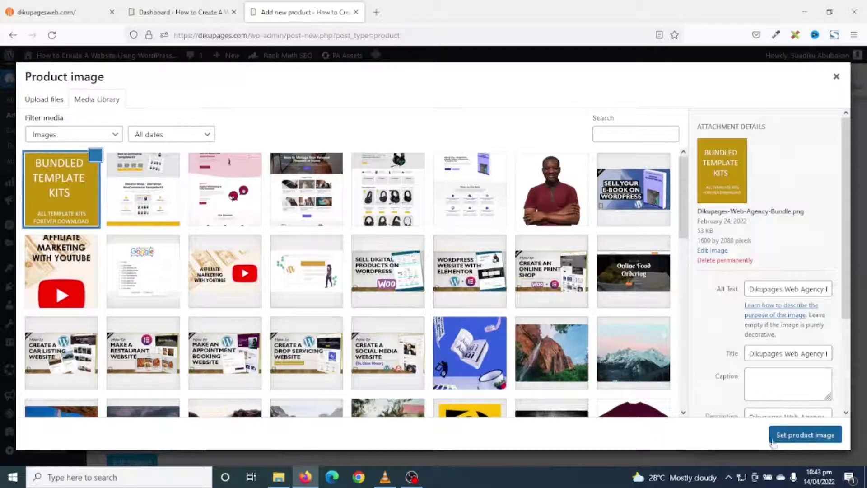
left_click(785, 435)
scroll(699, 434, "up", 10)
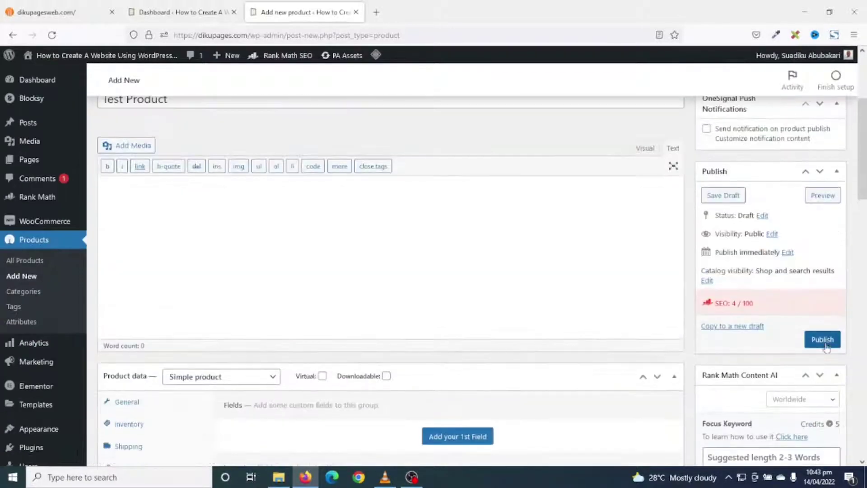
left_click(825, 343)
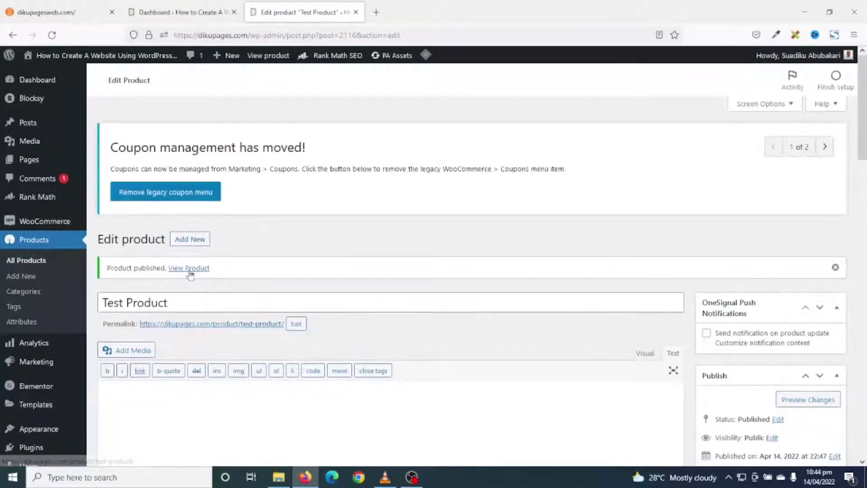
Step: View Test Product's live $10.00 page in a new tab, then return to the product editor
right_click(191, 269)
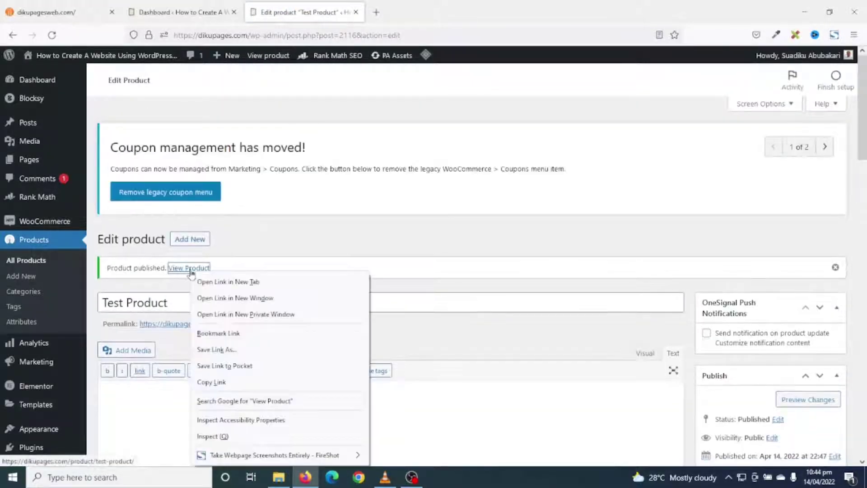
left_click(232, 281)
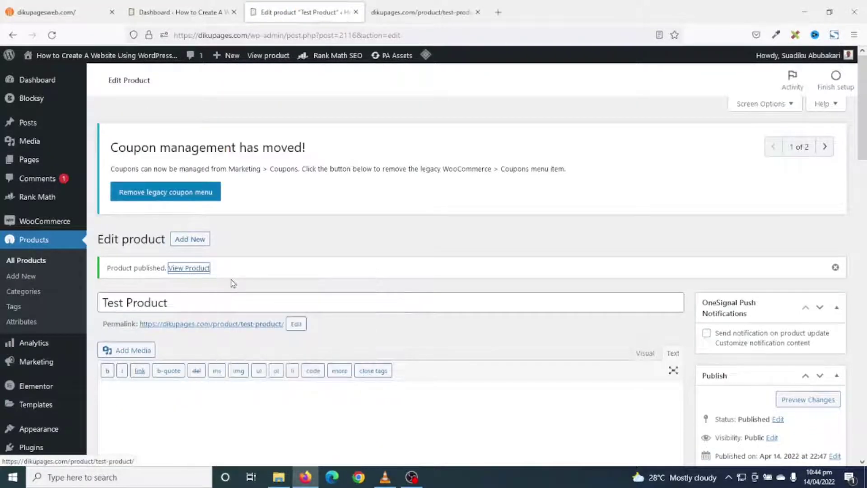
left_click(421, 12)
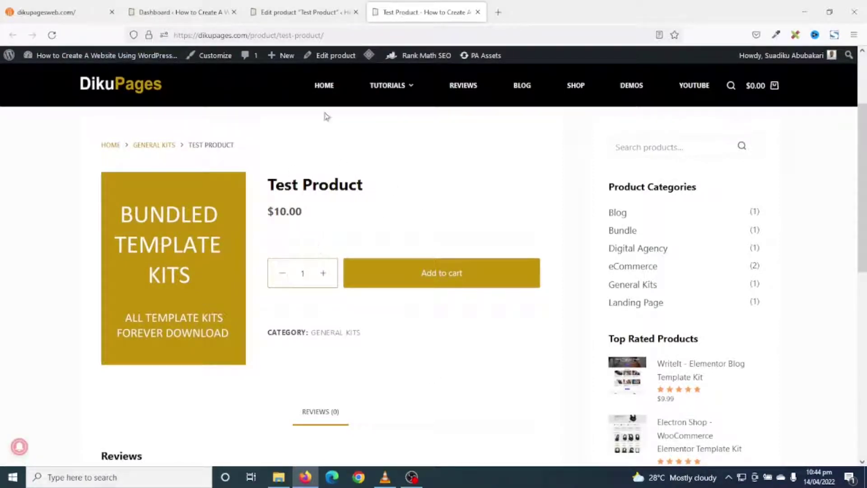
left_click(296, 17)
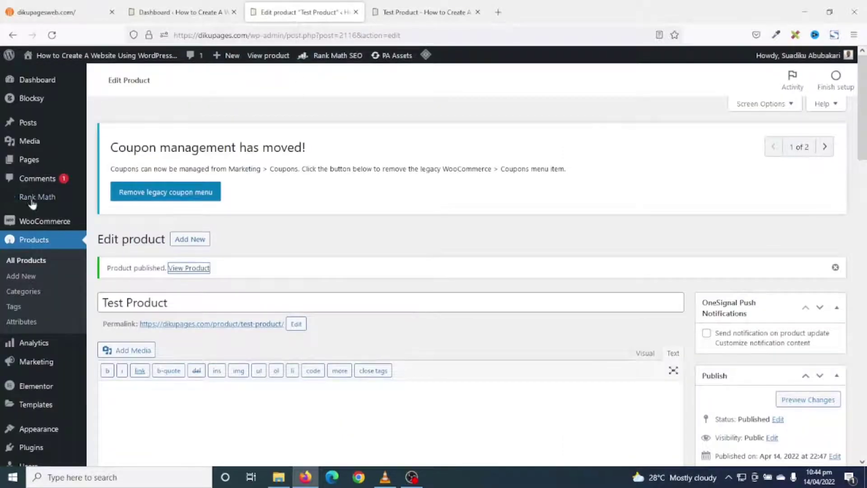
Step: Create a new WooCommerce Product Fields group titled 'Services'
mouse_move(54, 229)
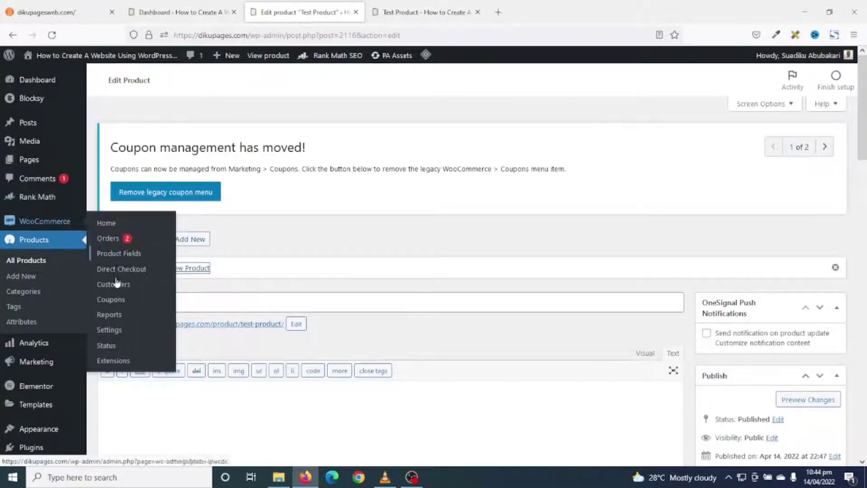
left_click(137, 256)
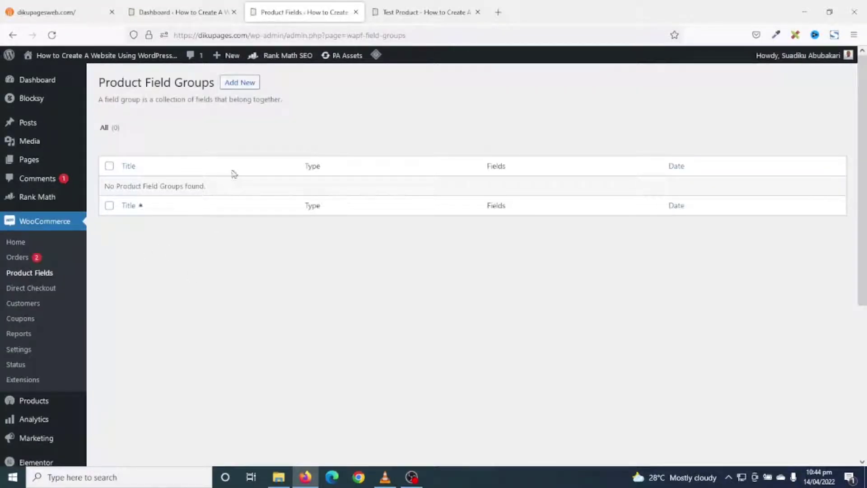
left_click(241, 86)
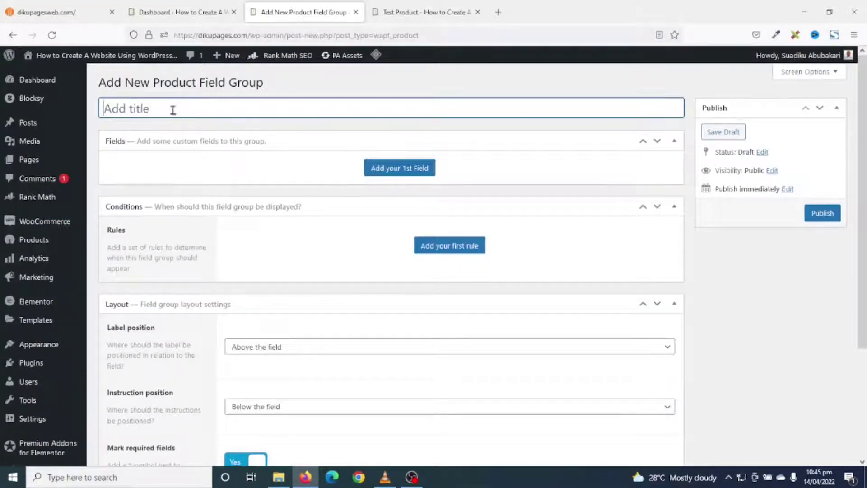
type("Services")
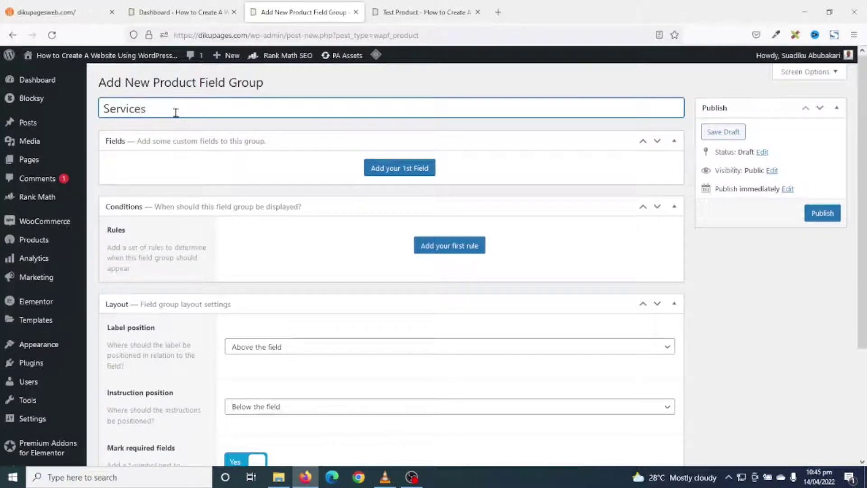
Step: Add a first field to the Services group as a Checkboxes field
left_click(400, 172)
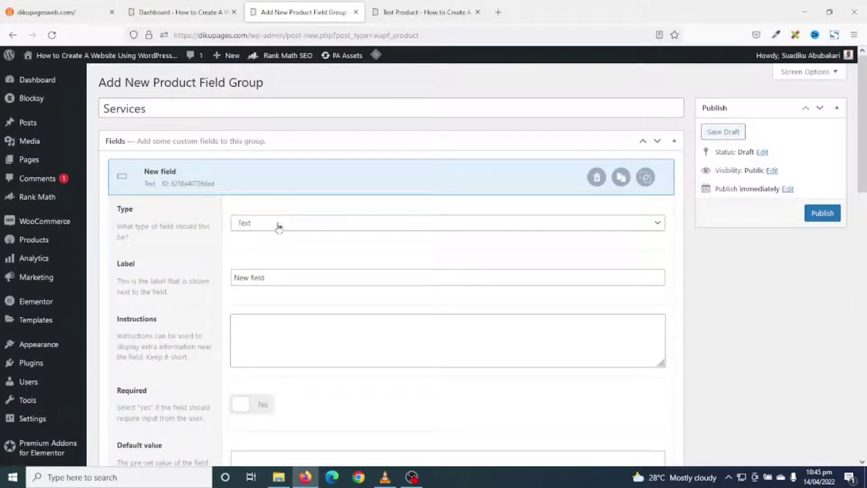
left_click(277, 224)
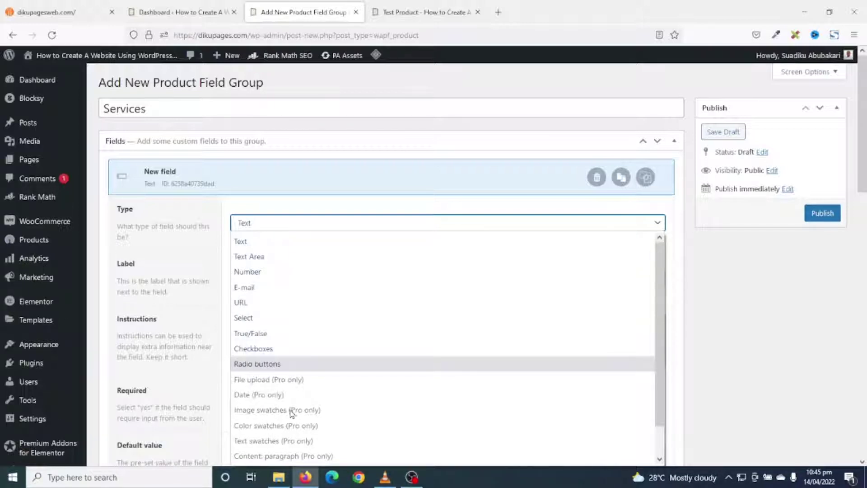
left_click(260, 350)
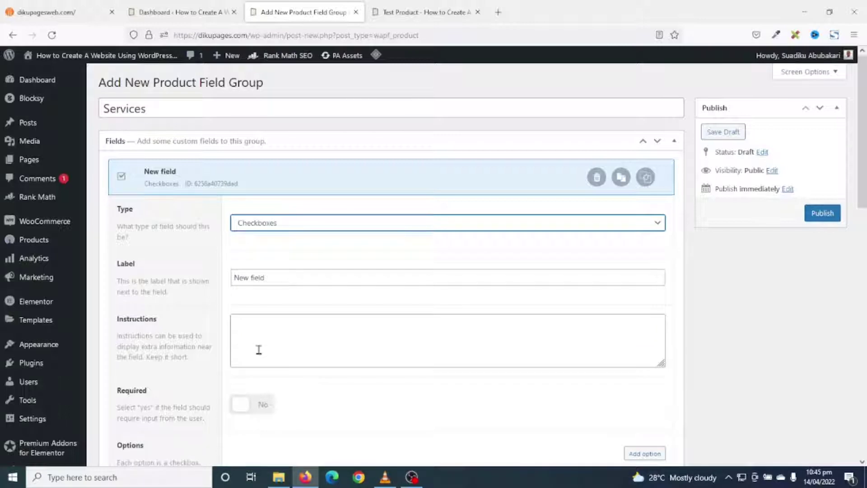
Step: Label the checkbox field 'Extra Services:' and add a blank first option row
left_click_drag(292, 276, 178, 277)
key("BackSpace")
type("E")
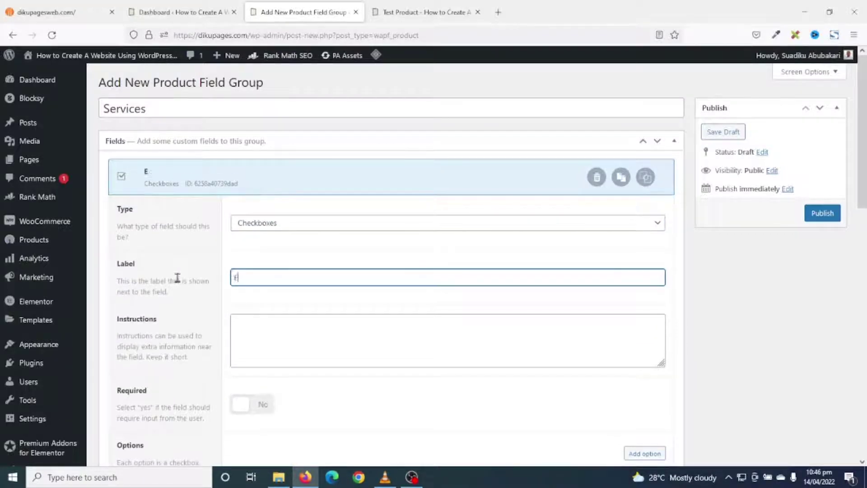
type("xtra Services:")
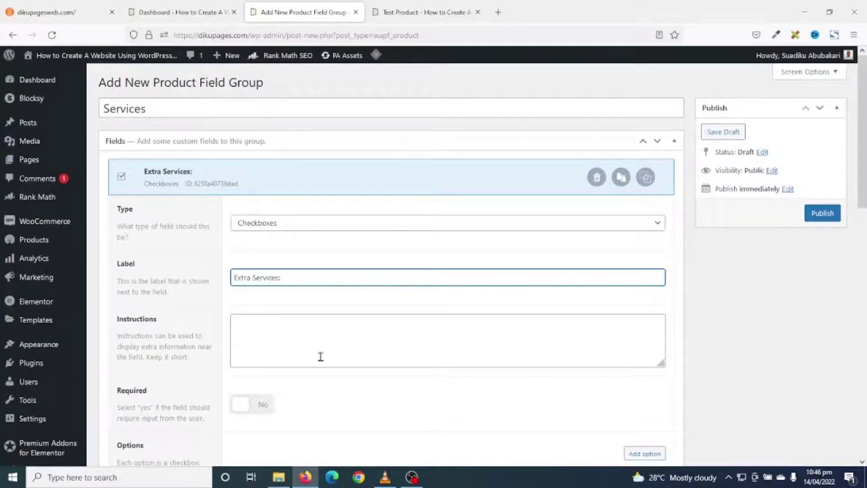
left_click(311, 329)
scroll(311, 329, "down", 2)
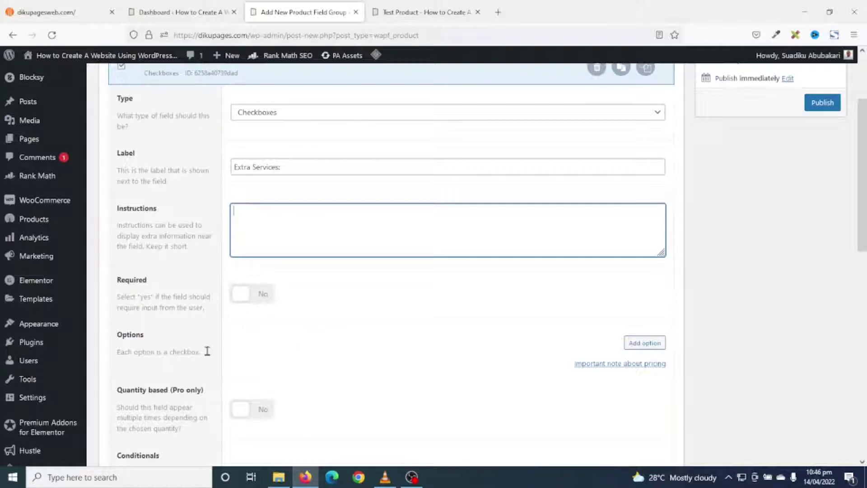
scroll(243, 308, "down", 1)
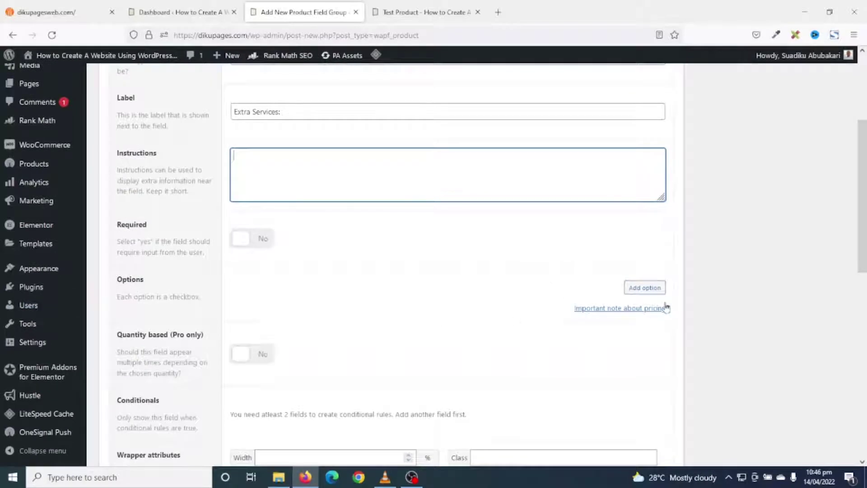
left_click(640, 291)
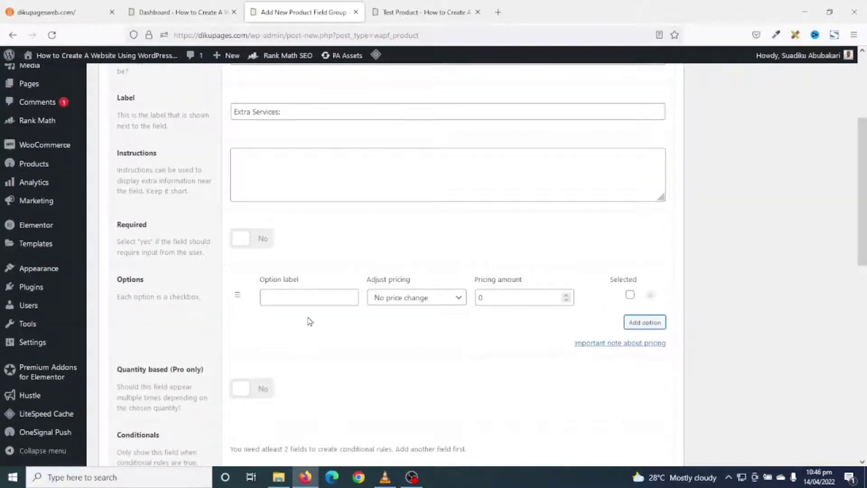
Step: Make the first option 'Setup required' with a flat fee of 12
left_click(308, 298)
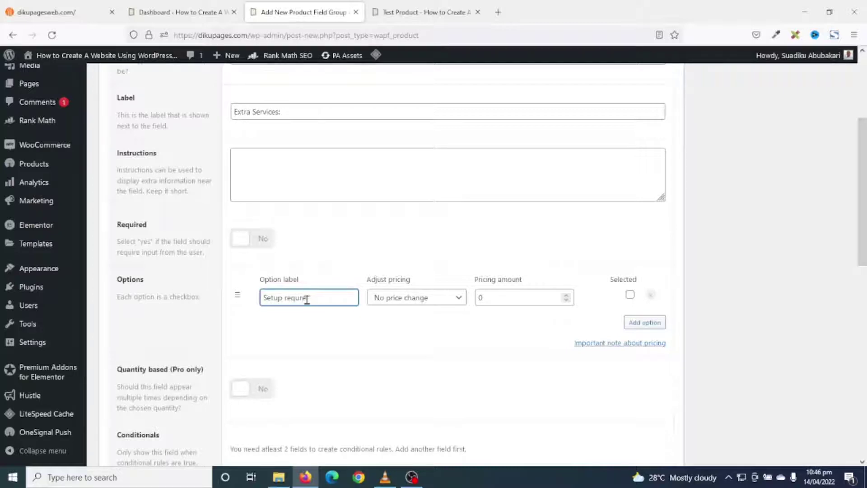
left_click(395, 298)
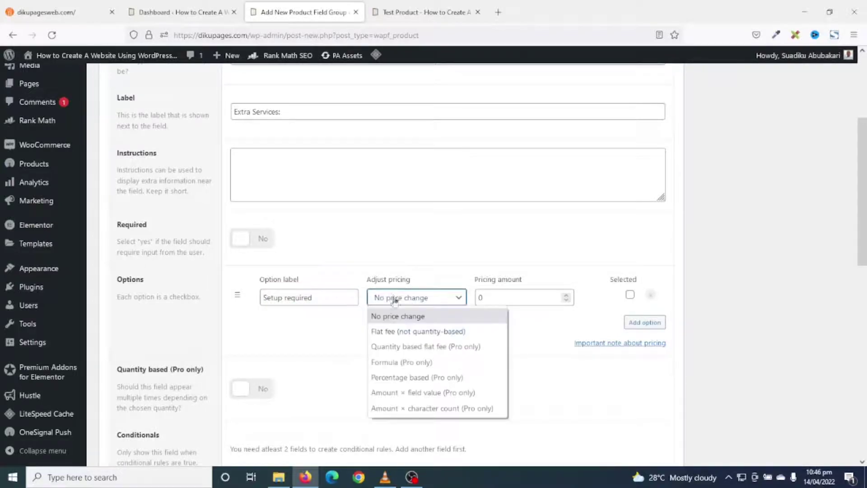
left_click(401, 332)
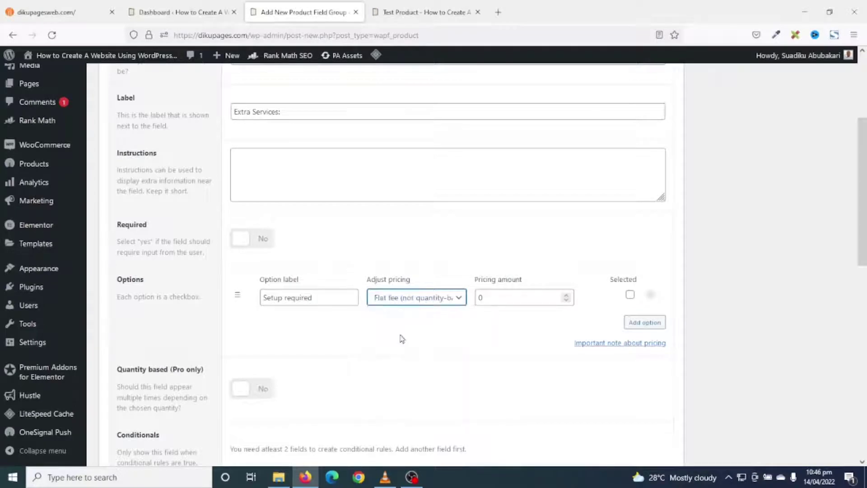
double_click(490, 296)
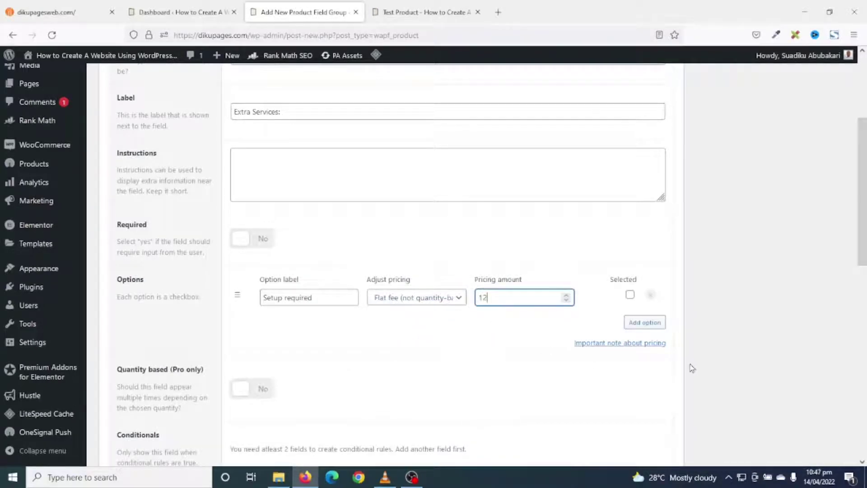
Step: Add a second option 'Additional pages' with a flat fee of 8
left_click(644, 322)
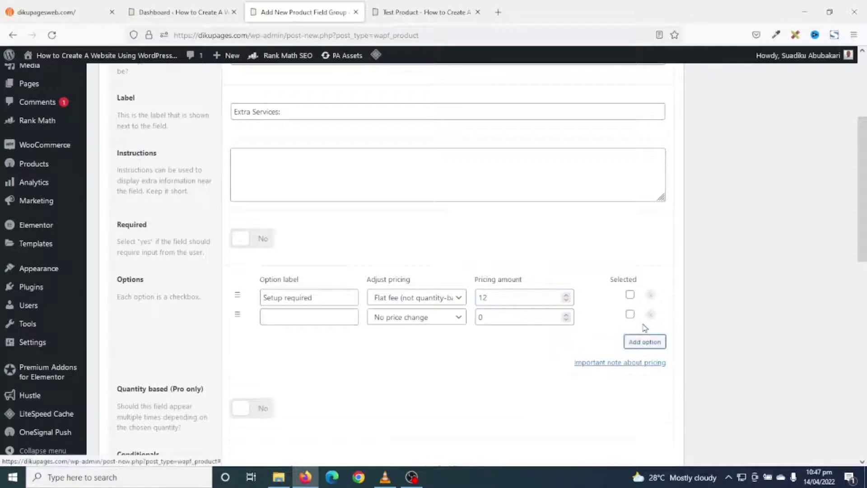
left_click(279, 317)
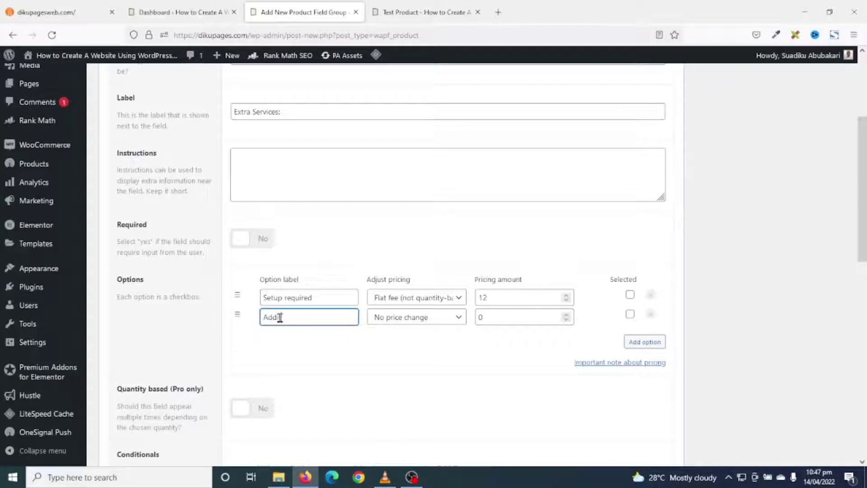
type("Addition")
type("al pages")
left_click(412, 317)
left_click(416, 351)
double_click(492, 319)
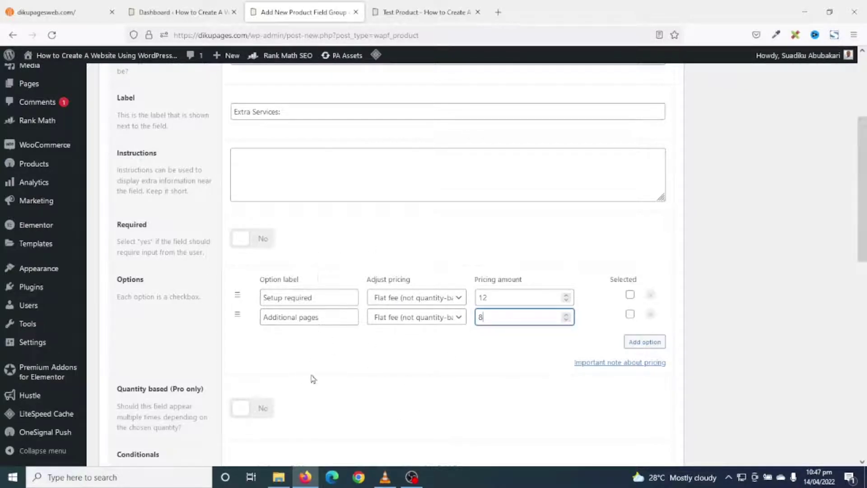
Step: Review the field settings and publish the Services field group
scroll(332, 347, "down", 5)
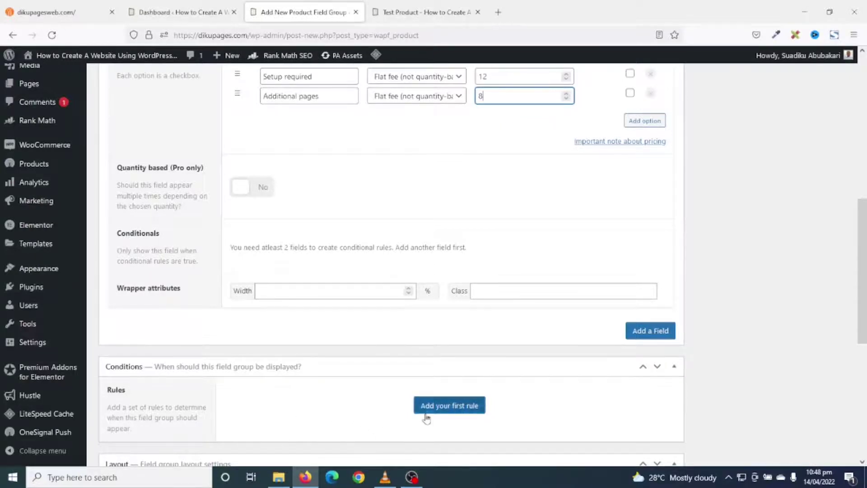
scroll(426, 414, "up", 4)
scroll(426, 413, "down", 3)
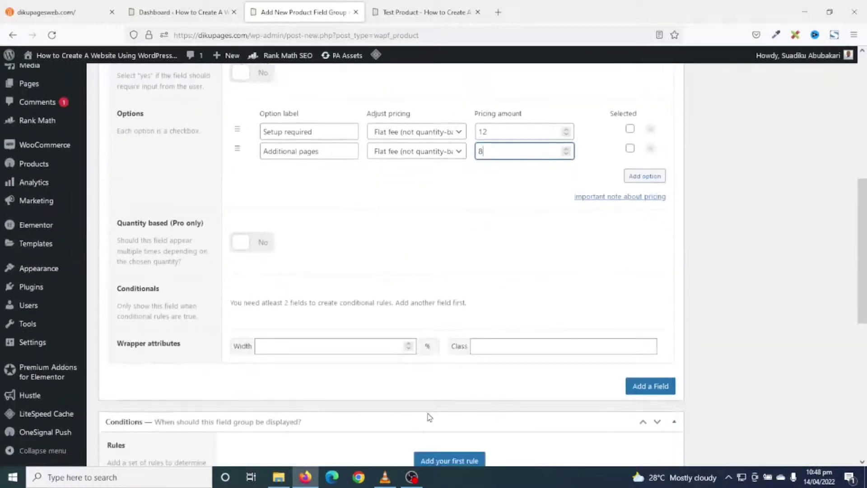
scroll(428, 412, "up", 7)
left_click(823, 214)
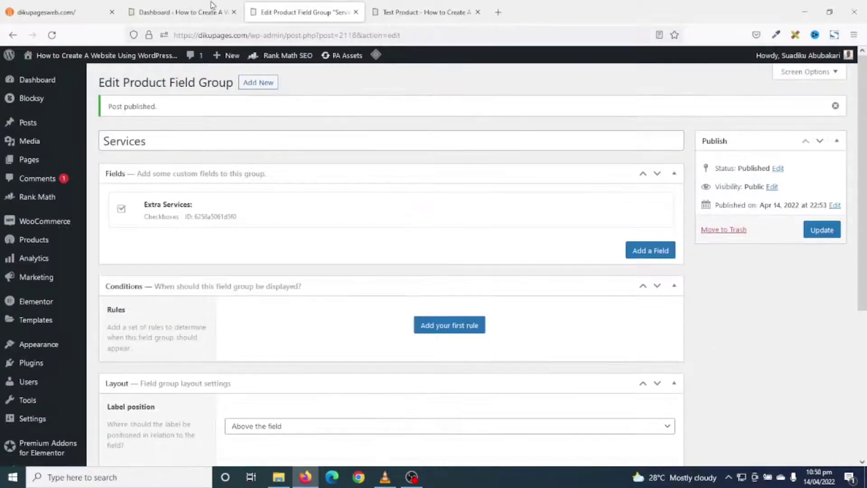
Step: Start a new product named 'Test Product 2' with a regular price of 10
mouse_move(23, 240)
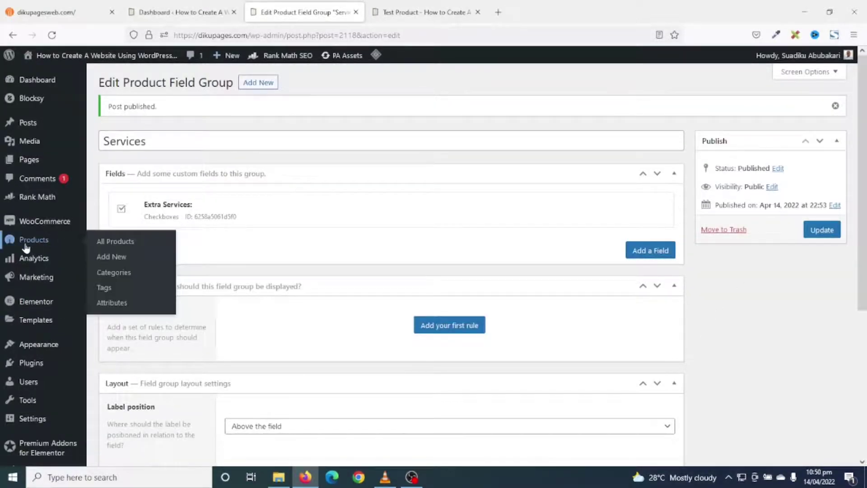
left_click(115, 258)
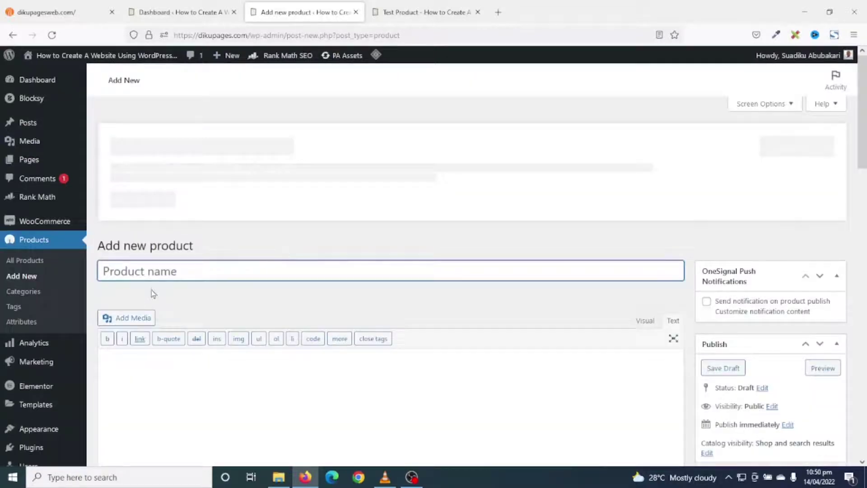
type("Test Product 2")
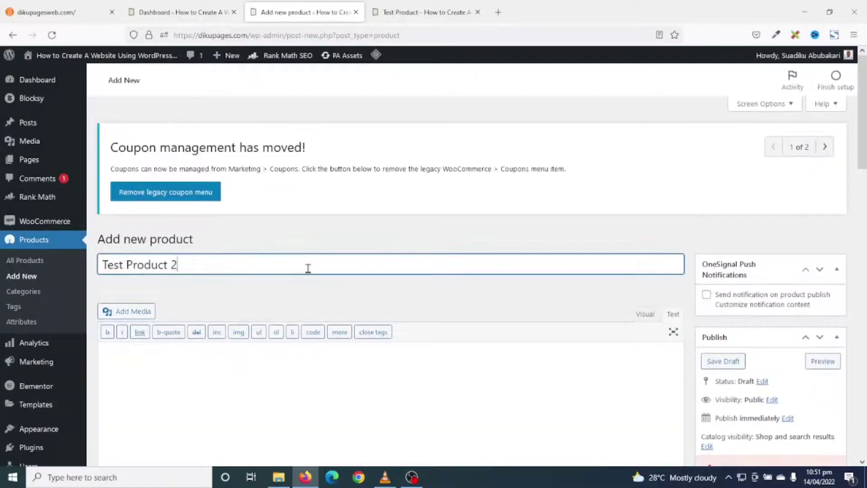
scroll(307, 268, "down", 7)
left_click(342, 245)
type("10")
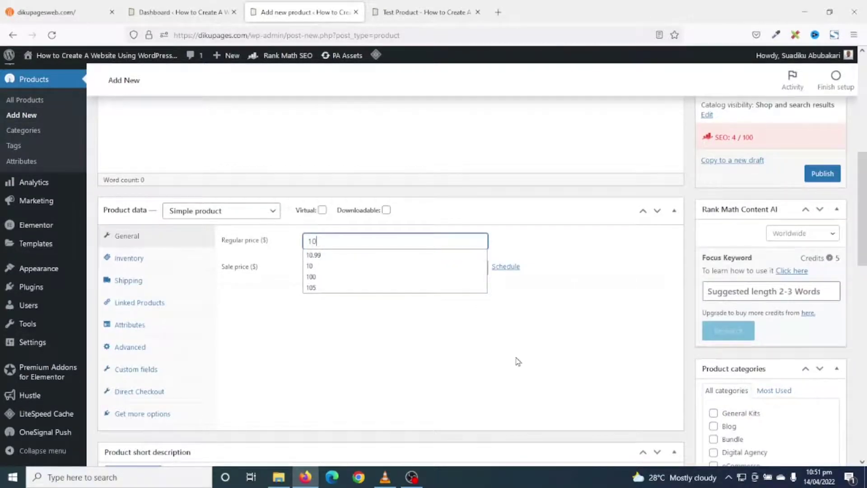
Step: Give Test Product 2 the Bundled Template Kits image and publish it
scroll(518, 361, "down", 10)
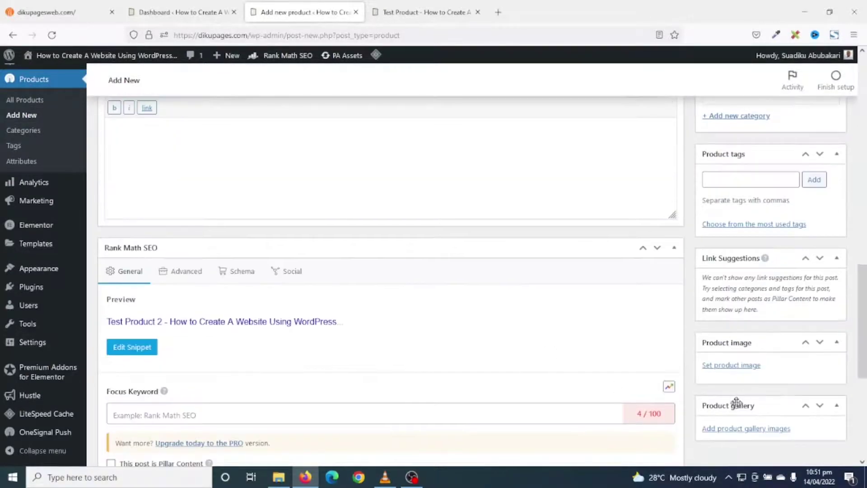
left_click(736, 364)
left_click(63, 189)
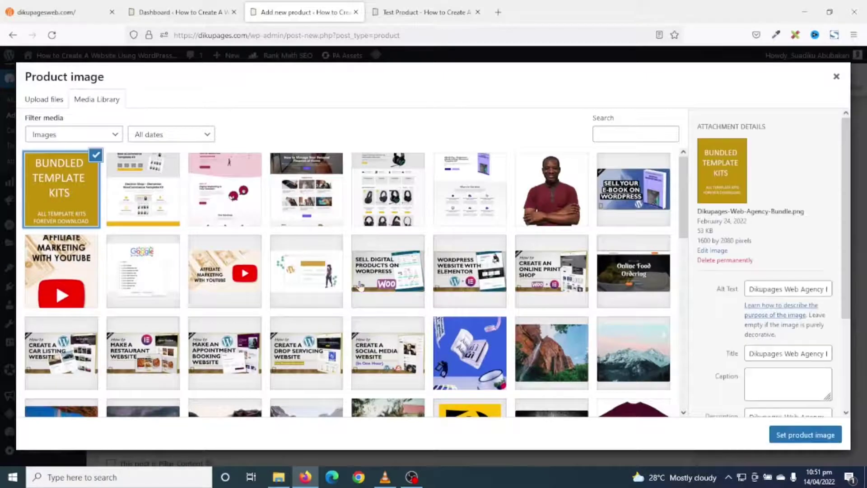
left_click(802, 435)
scroll(770, 374, "up", 6)
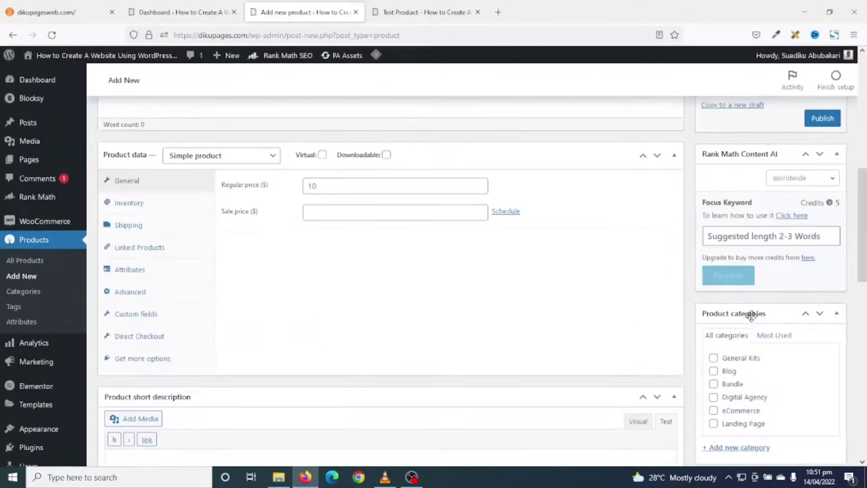
scroll(771, 373, "up", 5)
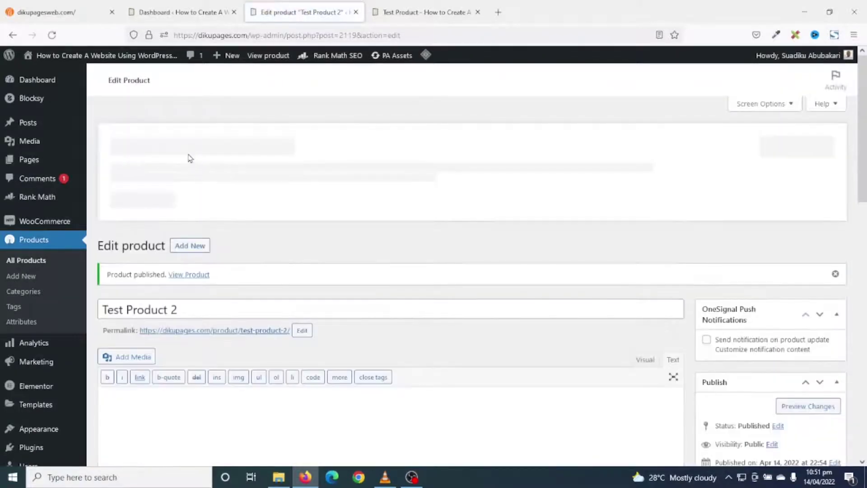
right_click(193, 274)
Step: Open Test Product 2's live page in a new tab and tick Setup required and Additional pages to check totals
left_click(239, 286)
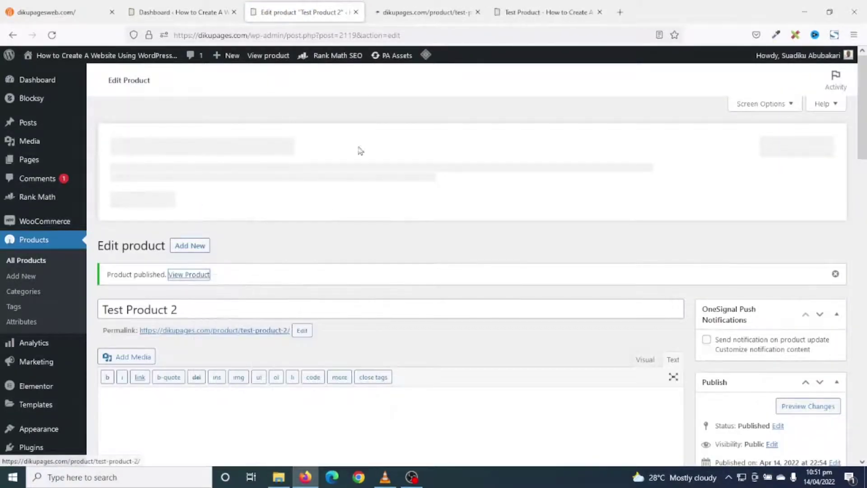
left_click(429, 13)
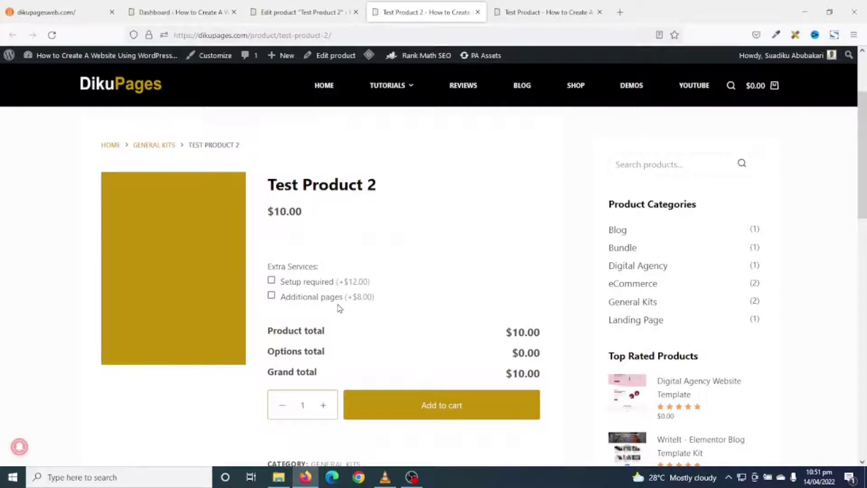
left_click(287, 283)
left_click(292, 298)
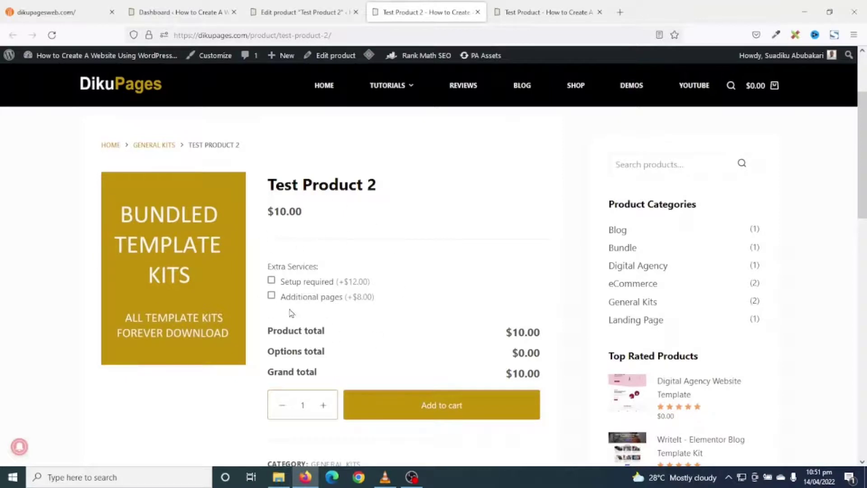
Step: In Test Product 2's Custom fields, add a first field of type Radio buttons
left_click(286, 17)
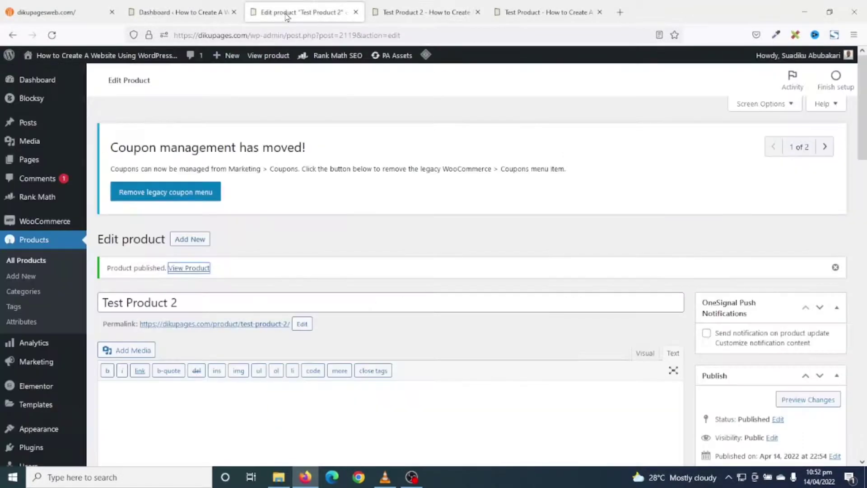
scroll(310, 255, "down", 10)
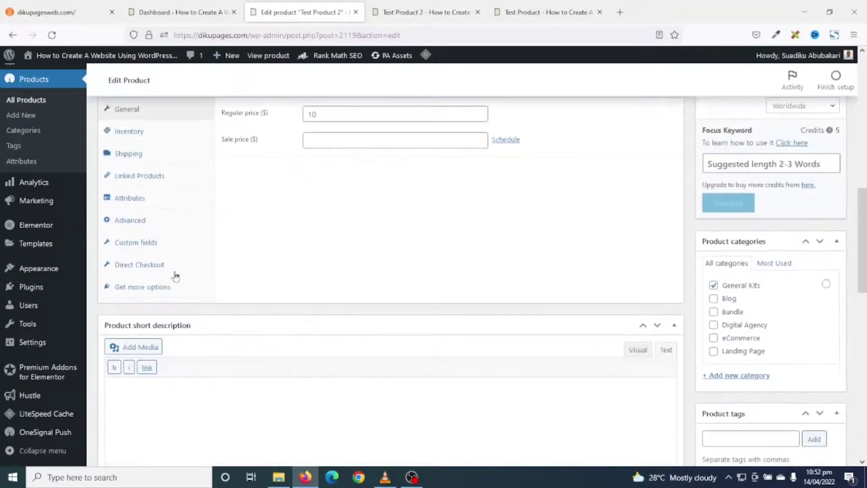
left_click(135, 244)
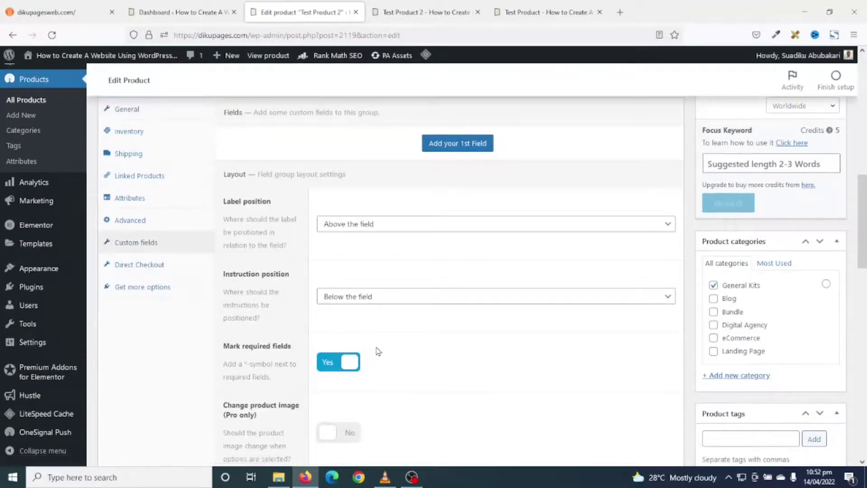
scroll(378, 351, "up", 2)
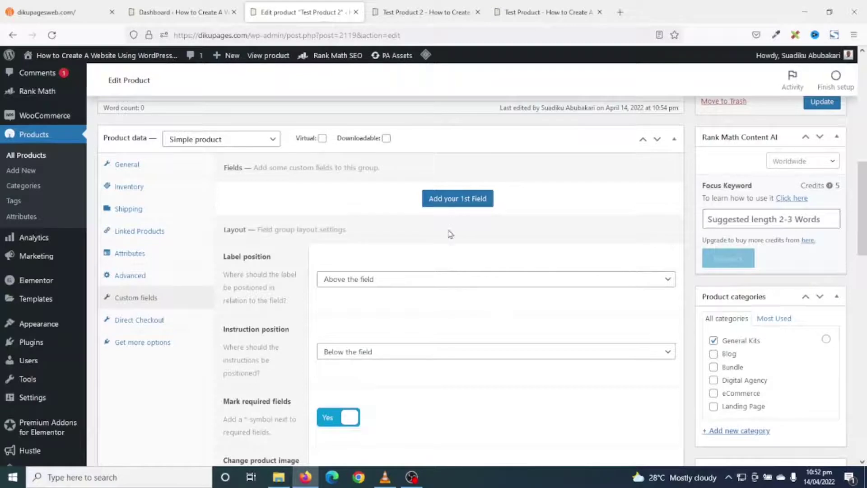
left_click(449, 206)
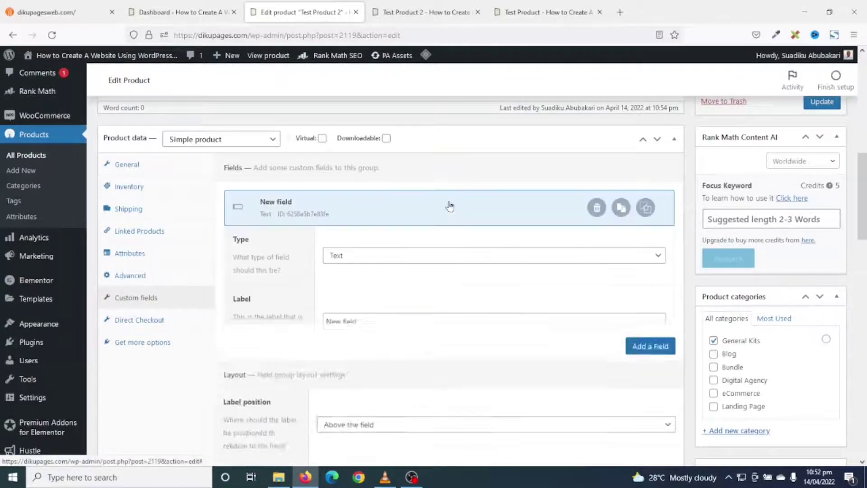
left_click(376, 257)
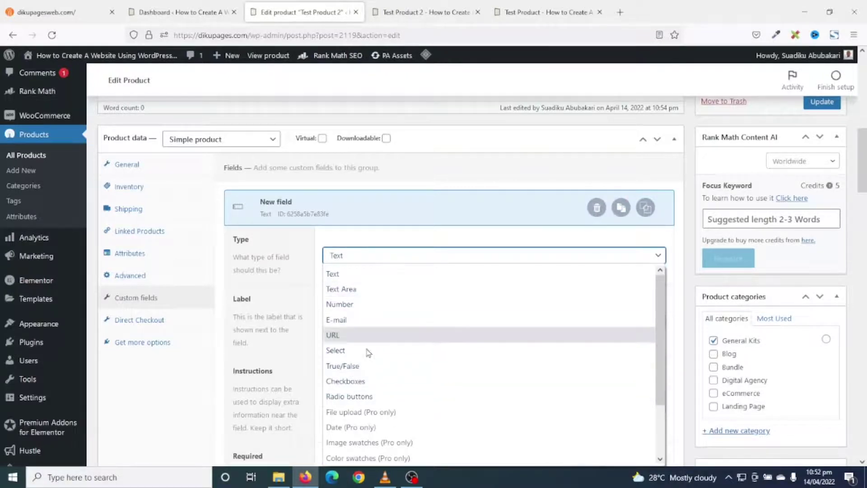
left_click(372, 396)
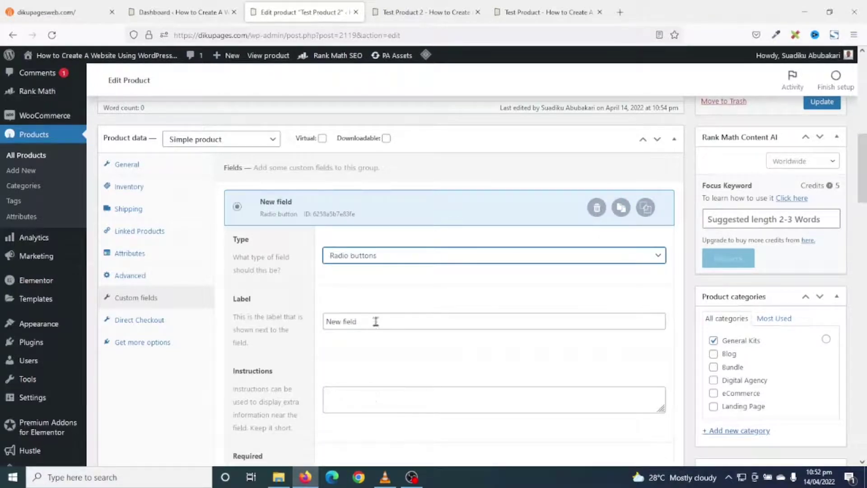
Step: Label the radio field 'Extra Services' and add a 'Setup required' option with a flat fee of 12
left_click_drag(375, 321, 303, 336)
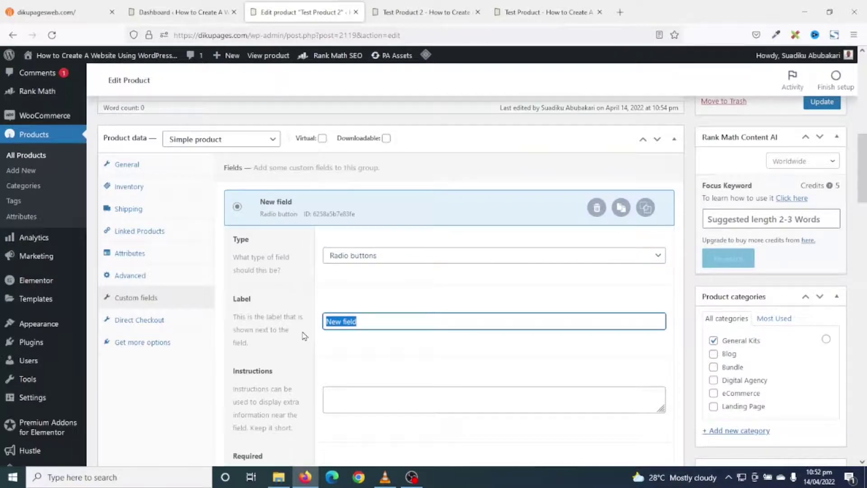
type("Extra Services")
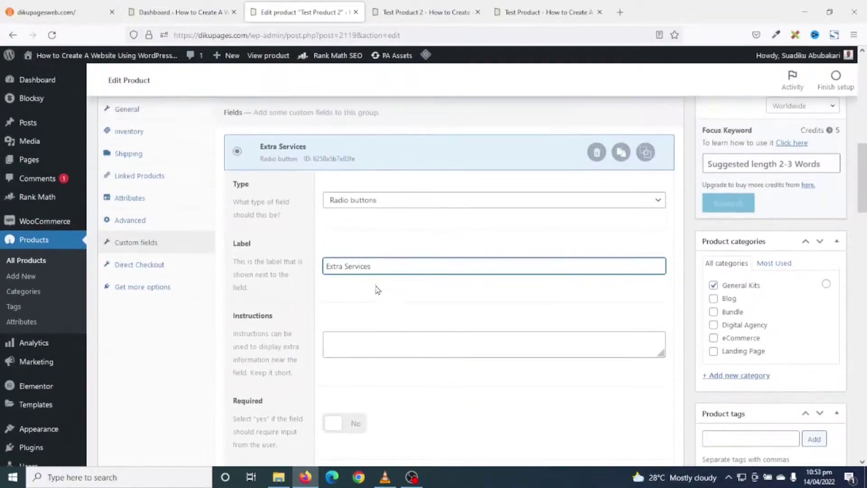
scroll(396, 312, "down", 8)
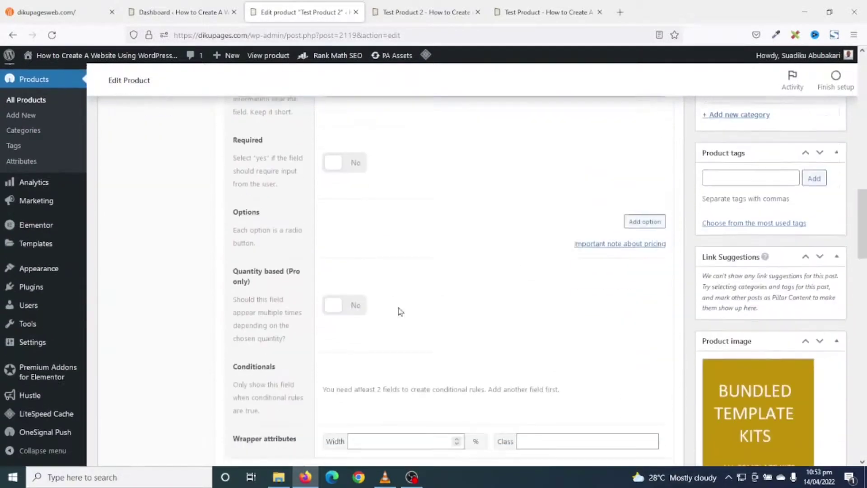
left_click(644, 207)
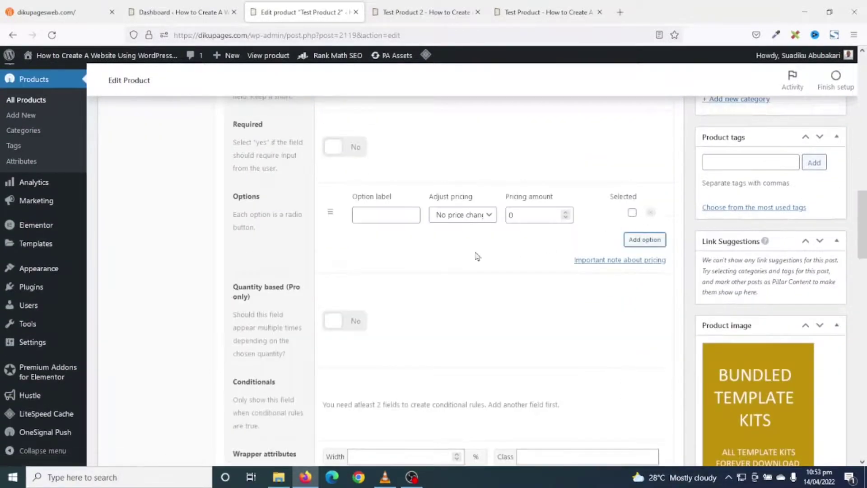
left_click(375, 215)
type("Setup required")
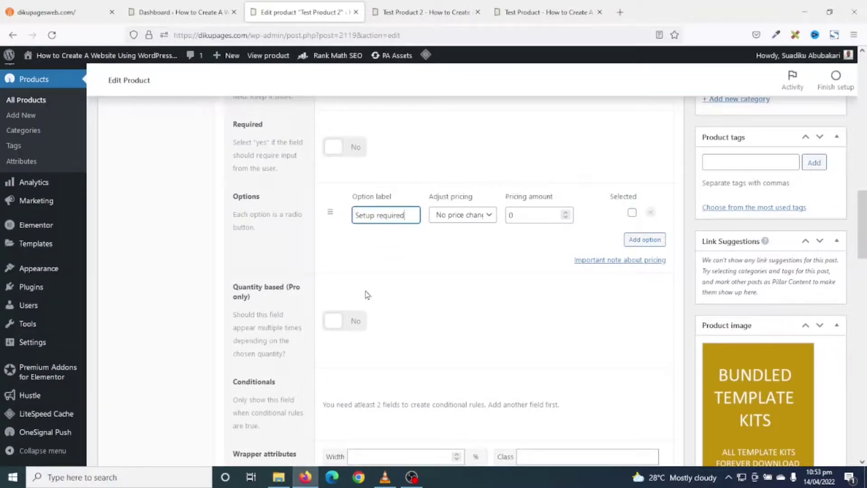
left_click(462, 215)
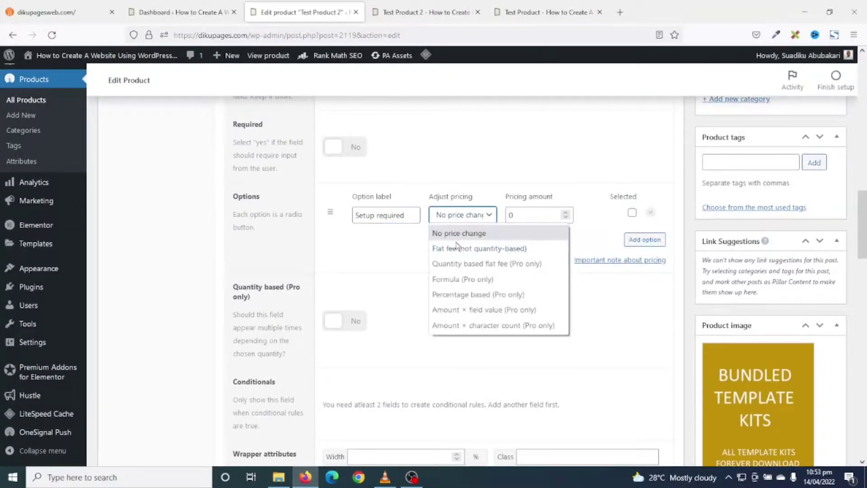
left_click(501, 249)
left_click_drag(515, 215, 505, 216)
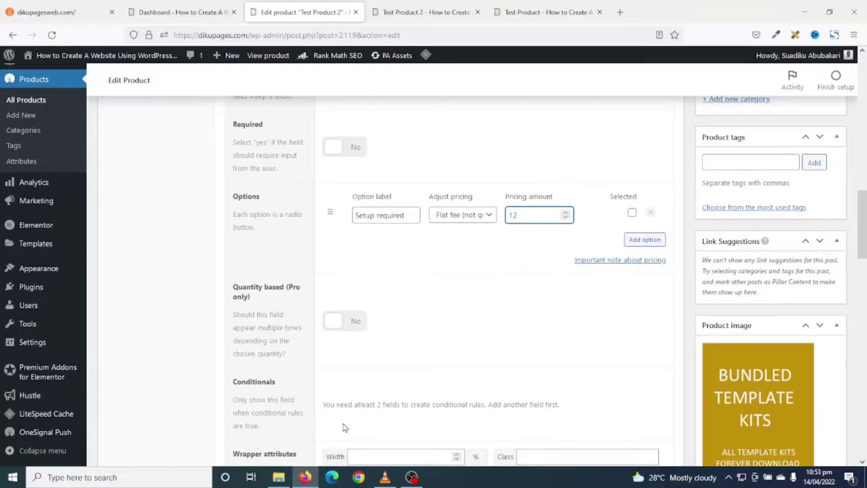
Step: Add a second option 'Additional pages' with a flat fee of 8
left_click(645, 240)
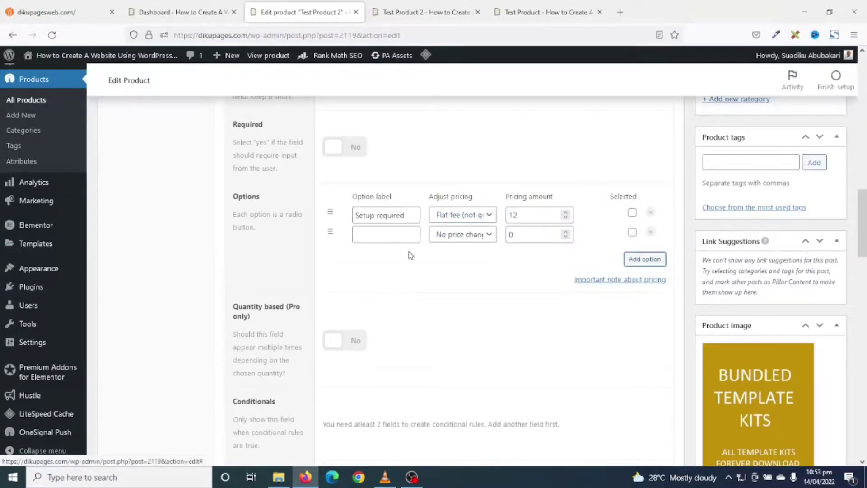
left_click(385, 233)
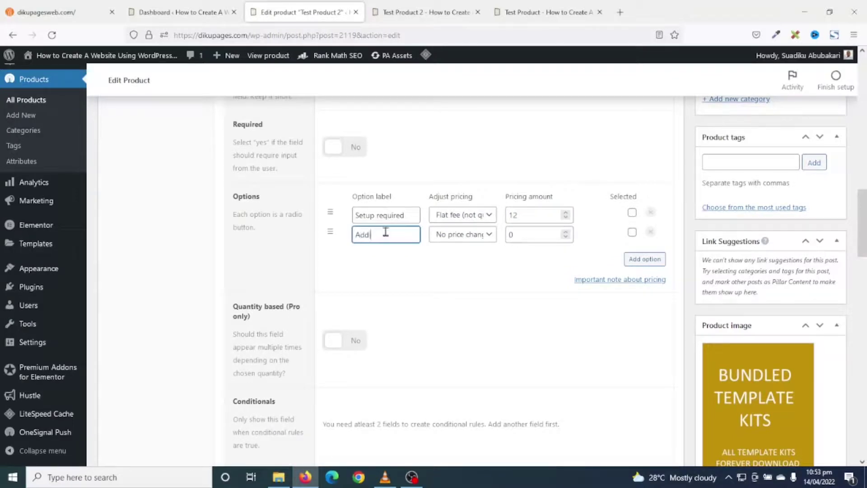
type("Additional pages")
left_click(461, 234)
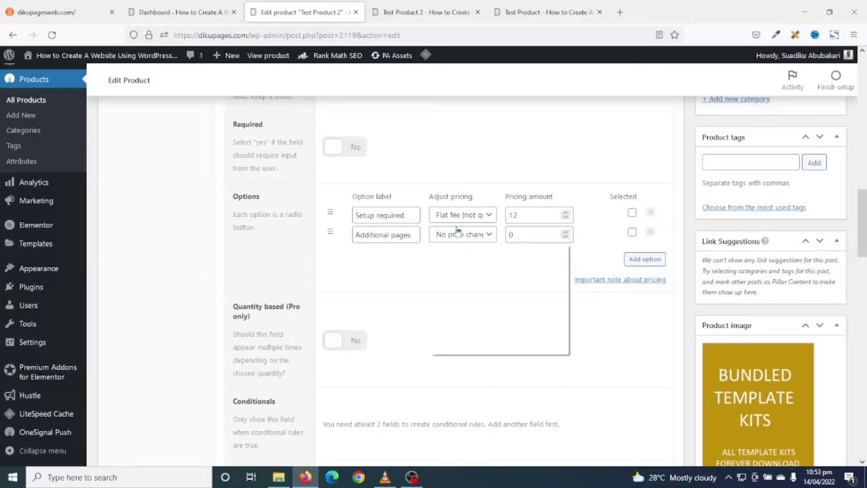
left_click(470, 265)
double_click(527, 235)
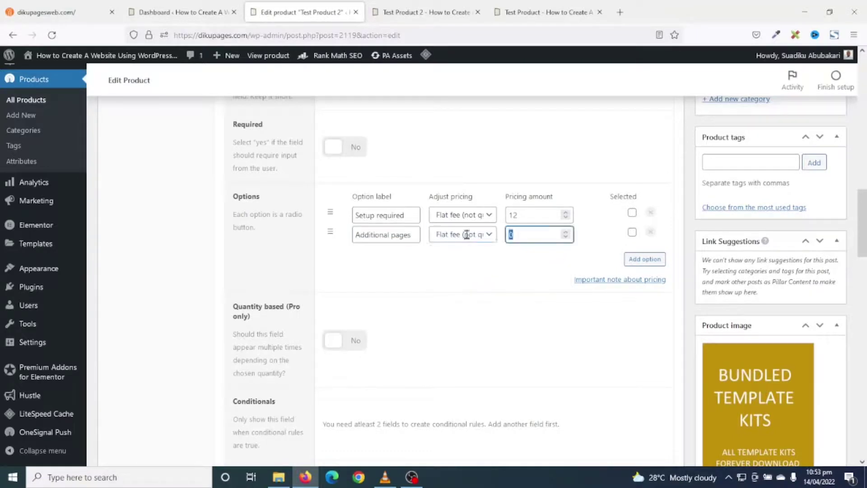
type("8")
Step: Update Test Product 2 and go to its storefront tab
scroll(792, 388, "up", 7)
scroll(797, 312, "up", 1)
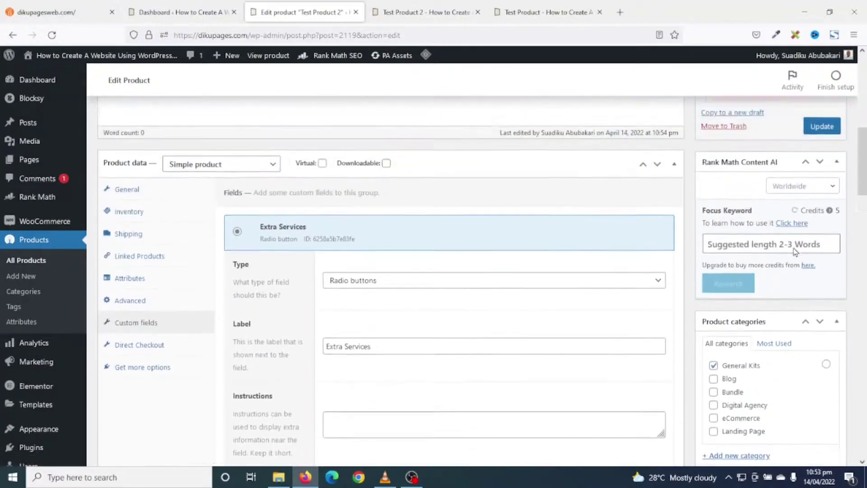
left_click(814, 160)
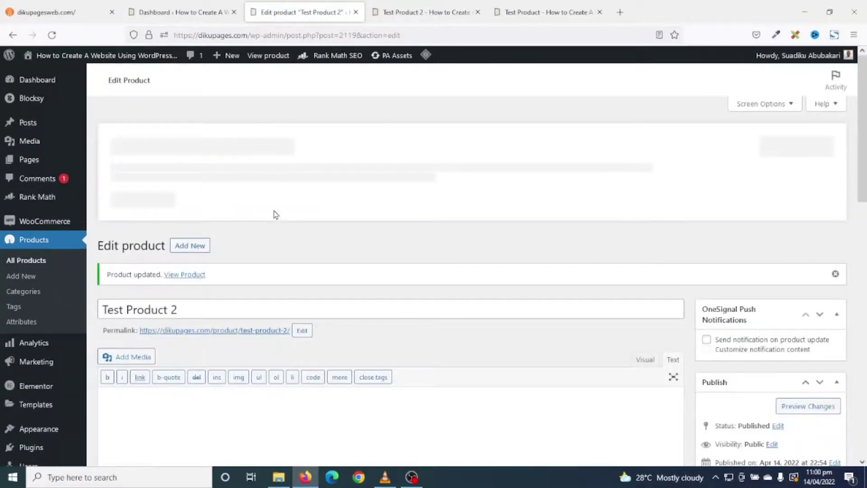
left_click(433, 10)
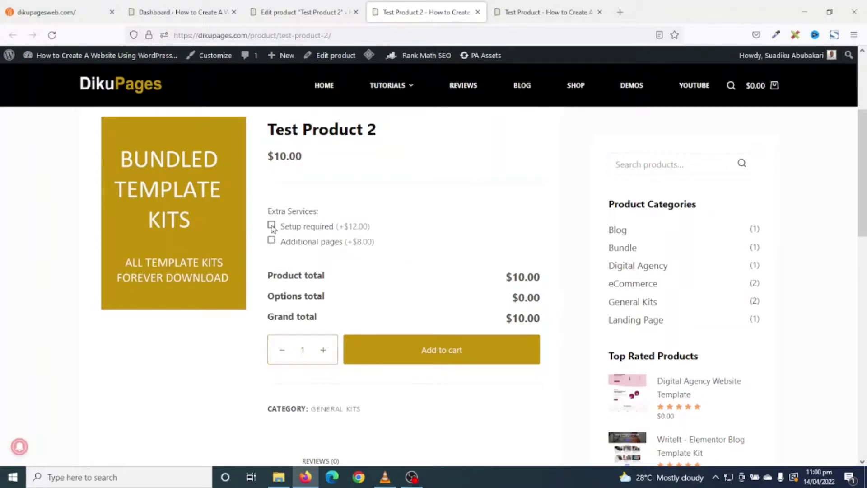
Step: Tick both Extra Services checkboxes, then reload the product page to load the new field
left_click(271, 241)
left_click(272, 225)
left_click(52, 34)
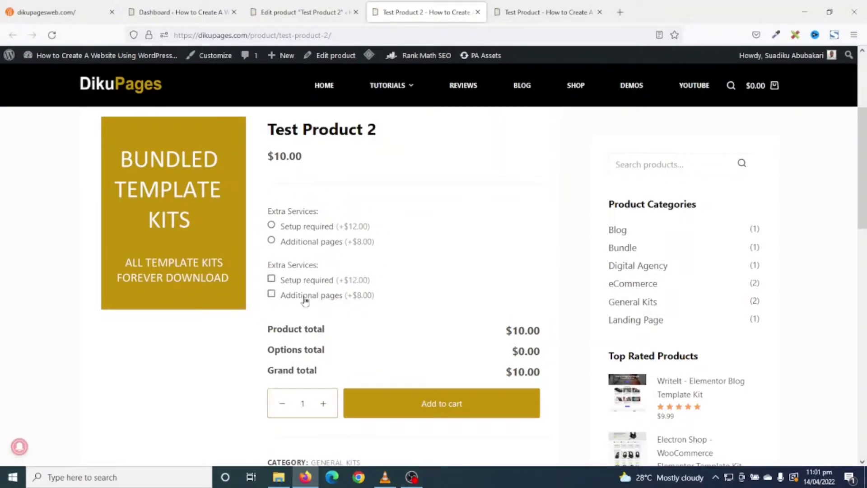
Step: Toggle the new radio options, settling on Additional pages for an $18.00 total
left_click(297, 227)
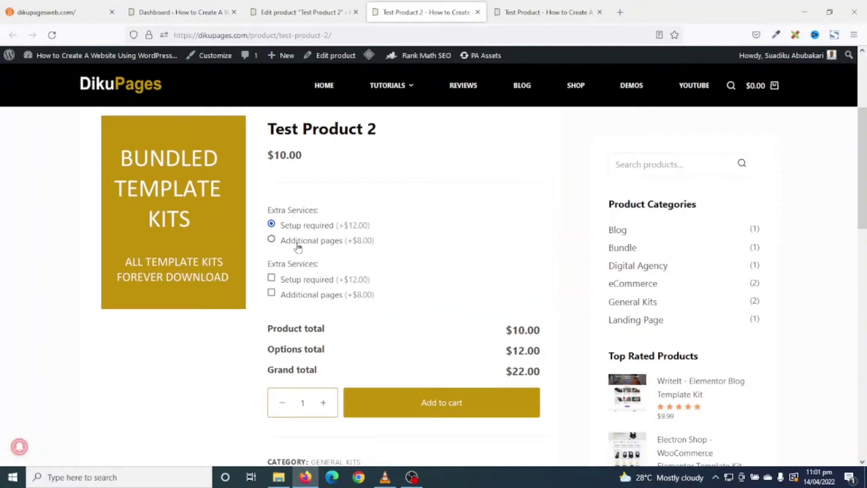
left_click(298, 243)
left_click(299, 228)
left_click(297, 245)
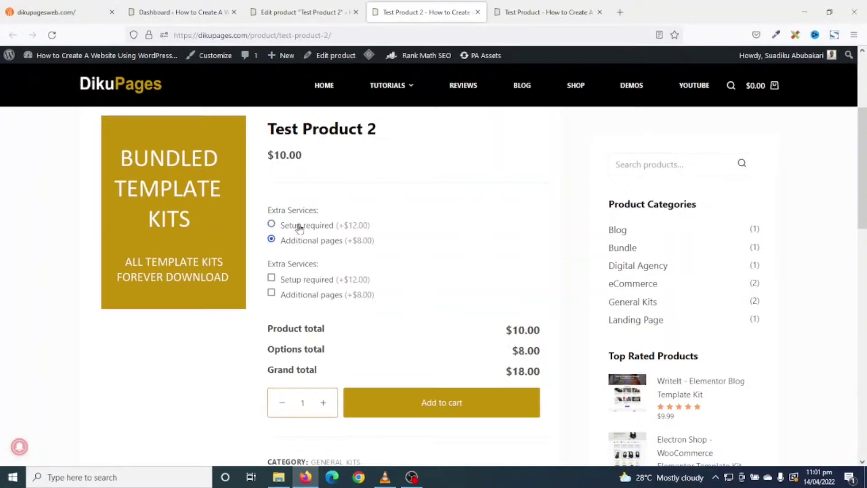
left_click(297, 228)
left_click(295, 245)
scroll(453, 261, "up", 2)
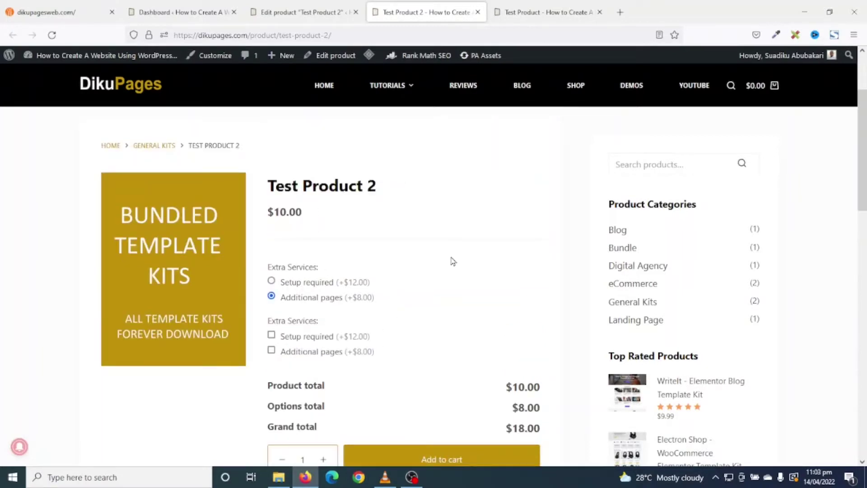